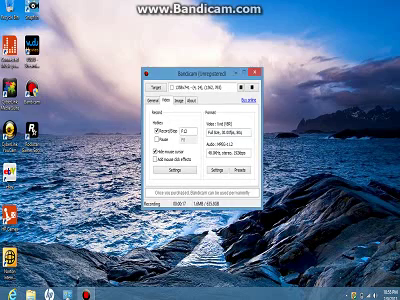
Hide Bandicam's window and open a new File Explorer window.
{"action": "key", "text": "super+d"}
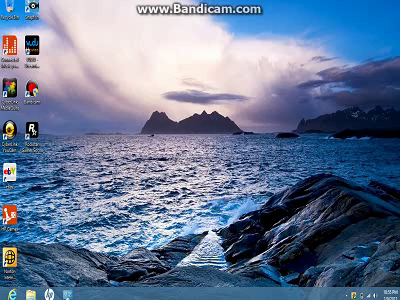
{"action": "key", "text": "super+e"}
Show the Computer drive list and select the Grand Theft Auto IV DVD drive.
{"action": "key", "text": "Down"}
{"action": "key", "text": "Down"}
{"action": "key", "text": "Down"}
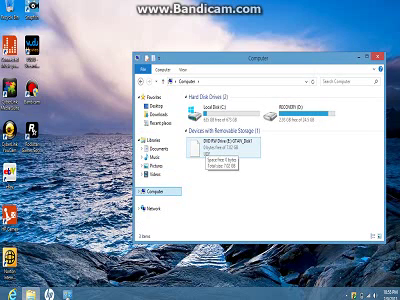
{"action": "key", "text": "ctrl+shift+2"}
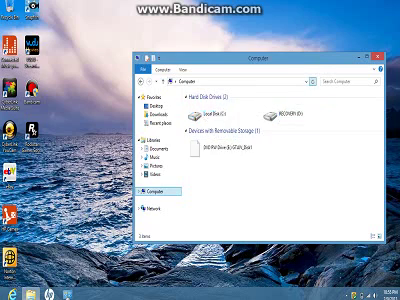
{"action": "key", "text": "ctrl+shift+1"}
{"action": "left_click", "coordinate": [222, 147]}
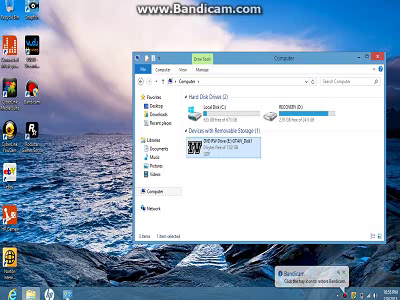
Launch setup from the GTA IV disc, then end the stalled Setup.exe in Task Manager.
{"action": "double_click", "coordinate": [222, 147]}
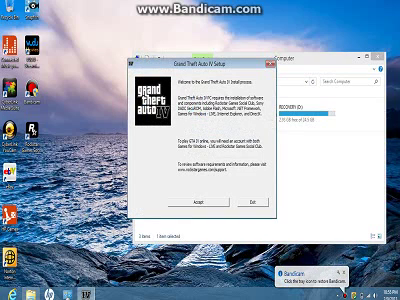
{"action": "left_click", "coordinate": [197, 202]}
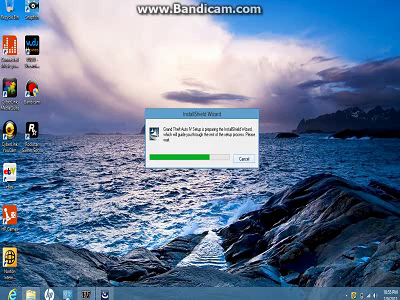
{"action": "right_click", "coordinate": [206, 294]}
{"action": "left_click", "coordinate": [228, 274]}
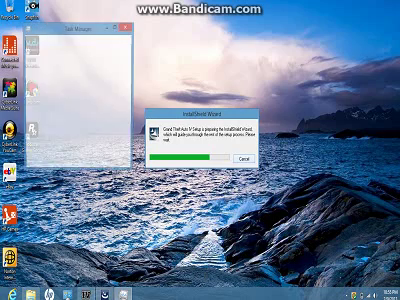
{"action": "left_click", "coordinate": [60, 62]}
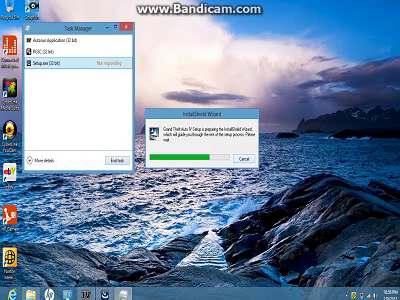
{"action": "left_click", "coordinate": [116, 159]}
{"action": "left_click", "coordinate": [127, 30]}
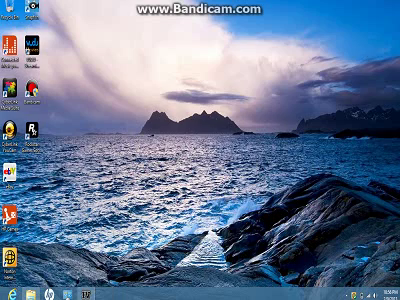
Open the DVD drive's contents and enter the GTAIV folder.
{"action": "double_click", "coordinate": [25, 82]}
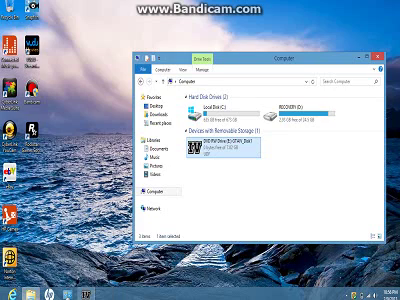
{"action": "right_click", "coordinate": [225, 148]}
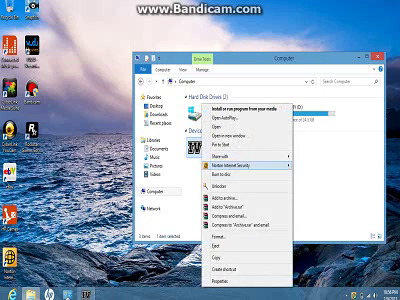
{"action": "left_click", "coordinate": [225, 126]}
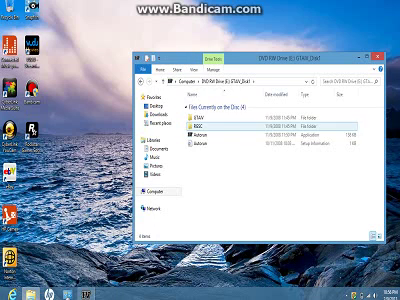
{"action": "double_click", "coordinate": [197, 117]}
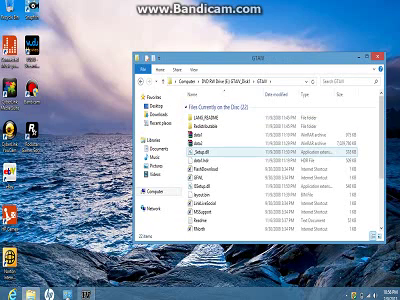
{"action": "scroll", "coordinate": [250, 160], "scroll_direction": "down", "scroll_amount": 3}
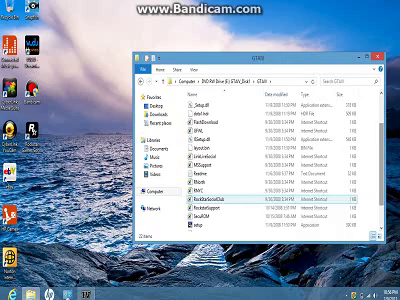
Check the GTAIV folder's properties, then bring up the setup program's context menu.
{"action": "right_click", "coordinate": [213, 112]}
{"action": "left_click", "coordinate": [222, 219]}
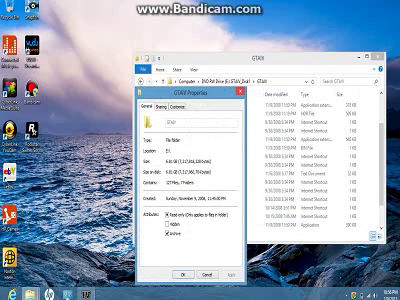
{"action": "left_click", "coordinate": [207, 274]}
{"action": "left_click", "coordinate": [200, 226]}
{"action": "right_click", "coordinate": [200, 226]}
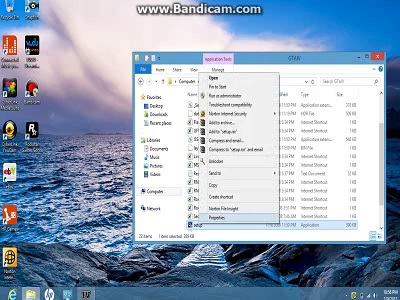
Run setup in Windows Vista (Service Pack 2) compatibility mode and relaunch it in English.
{"action": "left_click", "coordinate": [218, 216]}
{"action": "left_click", "coordinate": [228, 95]}
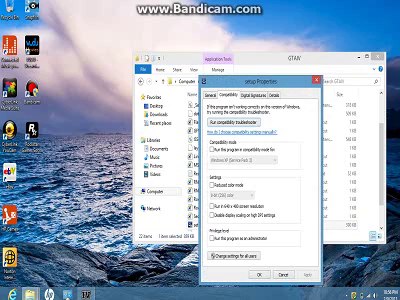
{"action": "left_click", "coordinate": [213, 151]}
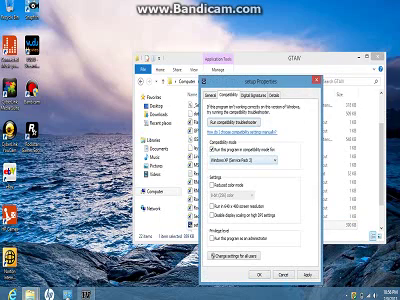
{"action": "left_click", "coordinate": [240, 160]}
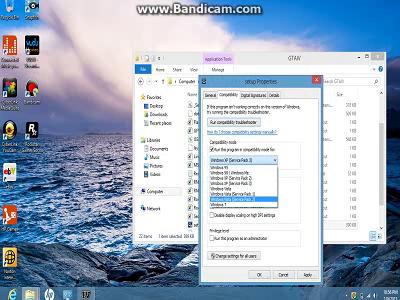
{"action": "left_click", "coordinate": [246, 199]}
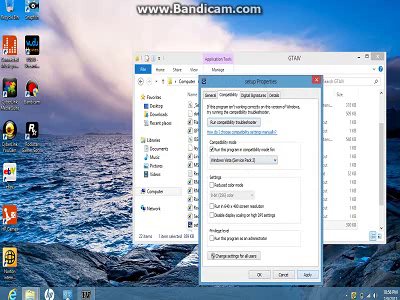
{"action": "left_click", "coordinate": [258, 274]}
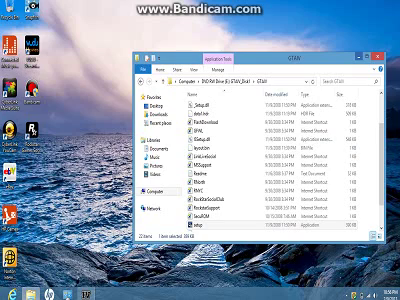
{"action": "key", "text": "alt+F4"}
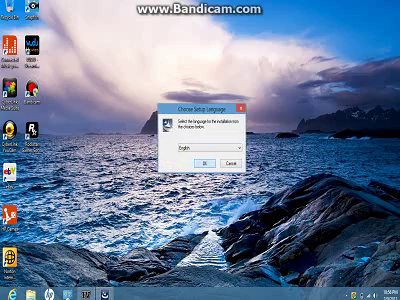
{"action": "key", "text": "Return"}
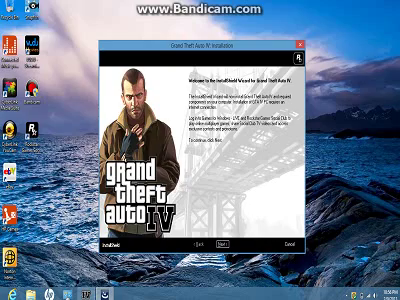
Accept the licence terms and pass the Games for Windows LIVE and Social Club pages.
{"action": "key", "text": "Return"}
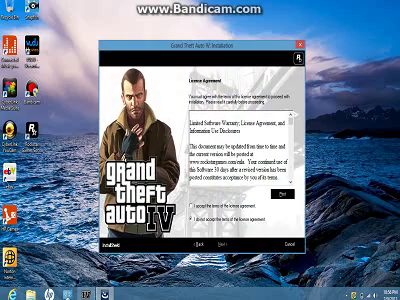
{"action": "key", "text": "Up"}
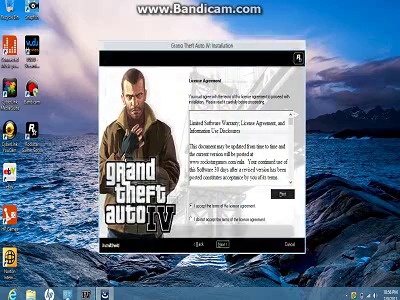
{"action": "key", "text": "Return"}
{"action": "key", "text": "Return"}
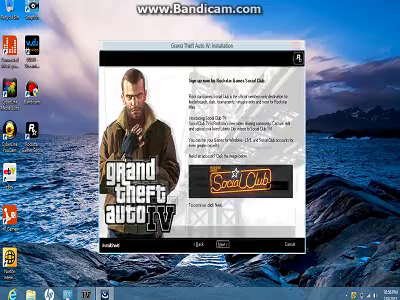
{"action": "key", "text": "Return"}
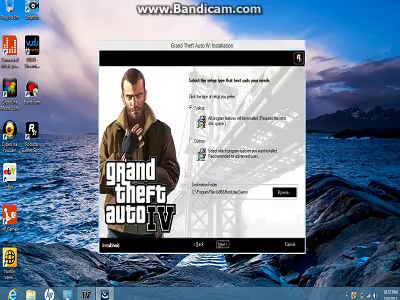
{"action": "key", "text": "Return"}
{"action": "key", "text": "Return"}
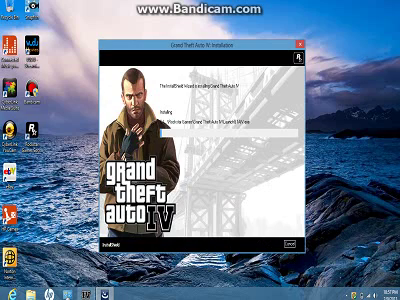